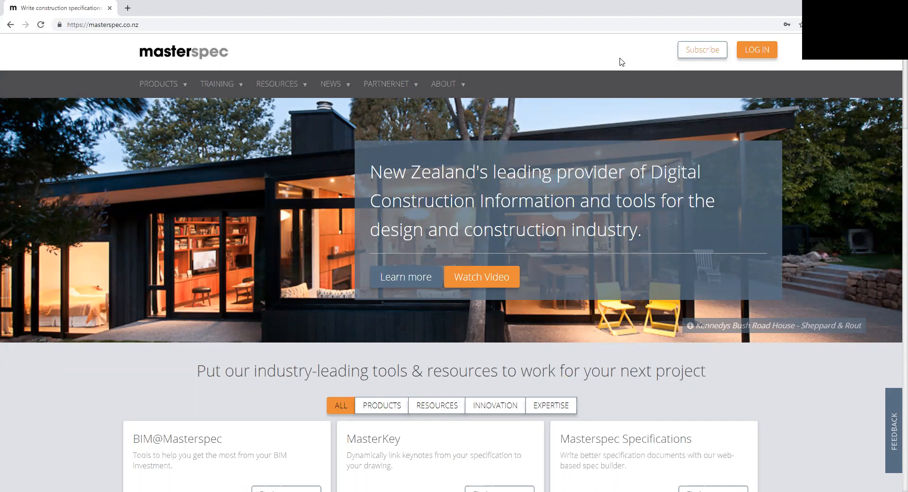
Step: Log in with the pre-filled account credentials and start creating a specification for a new project
left_click(749, 53)
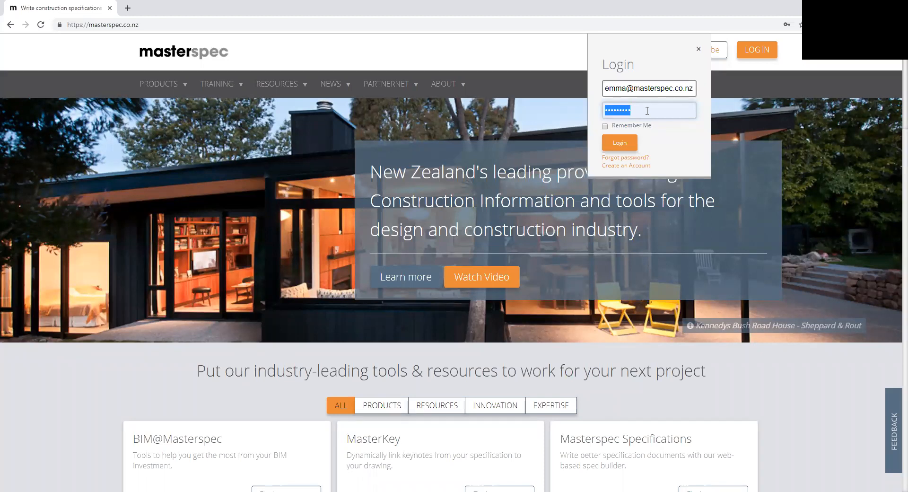
left_click(627, 143)
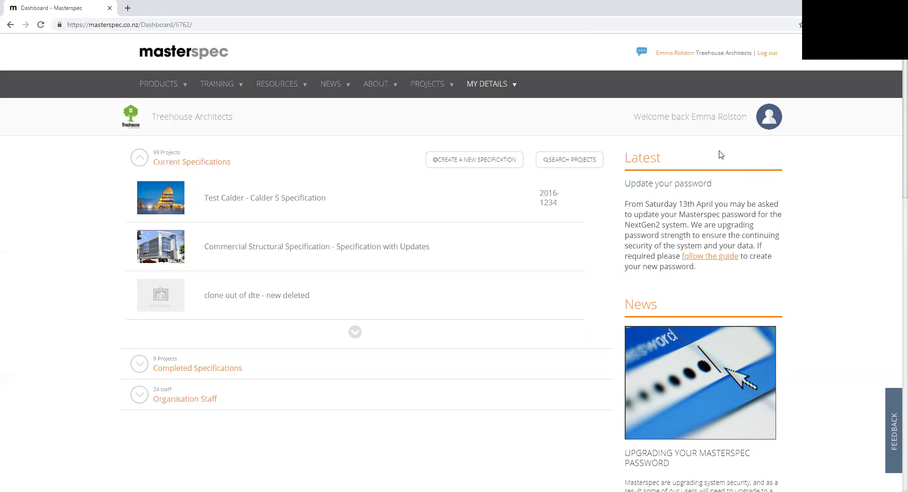
left_click(462, 163)
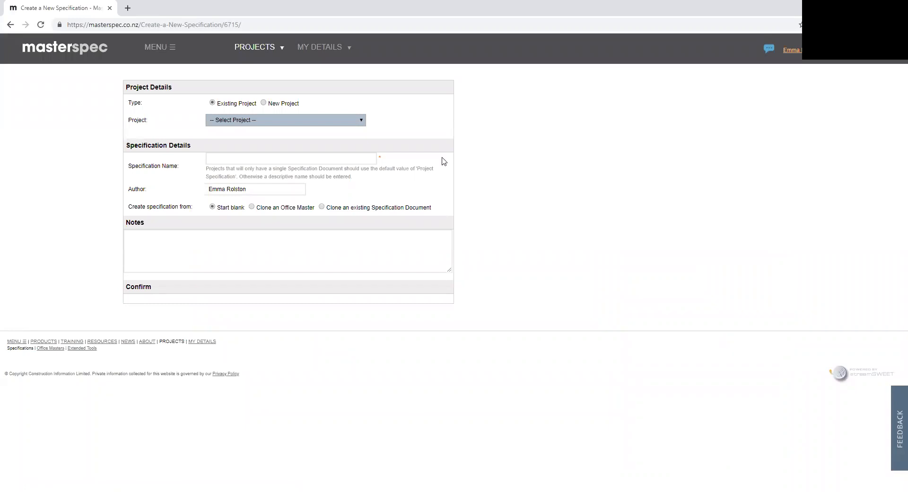
left_click(263, 104)
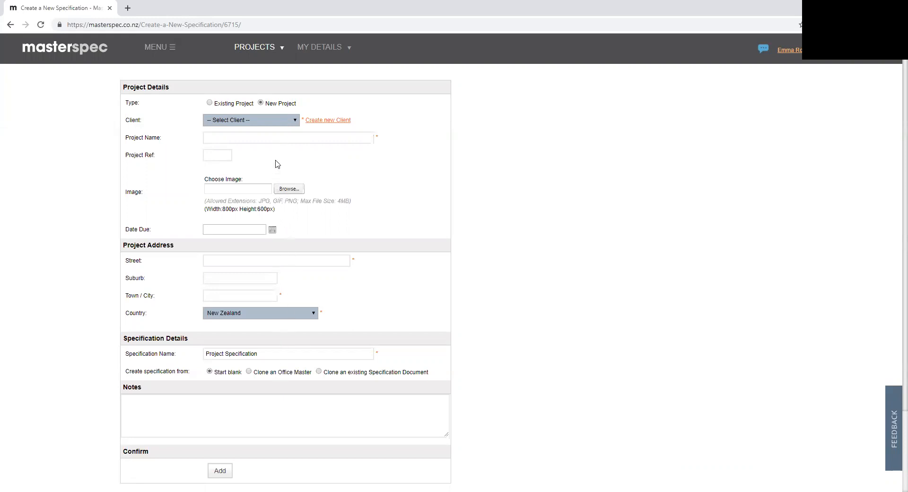
Step: Select an existing client for the project and name the project House Number 1
left_click(266, 125)
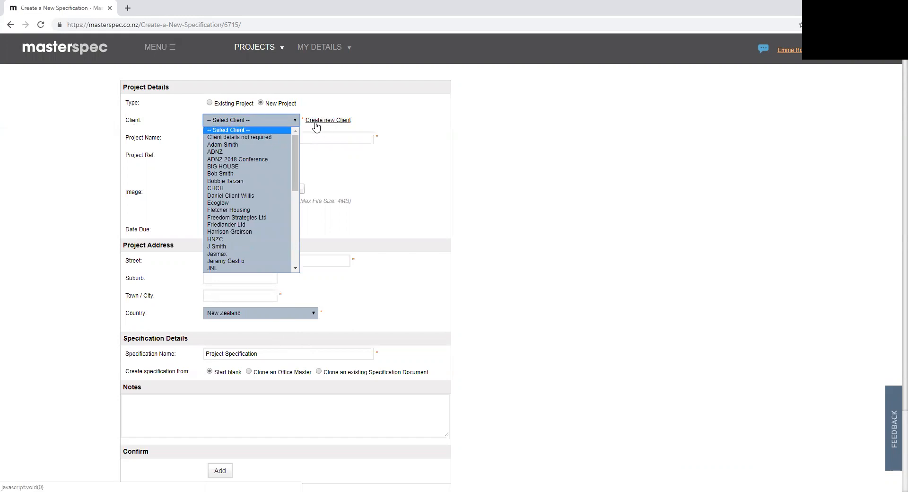
left_click(243, 174)
left_click(368, 138)
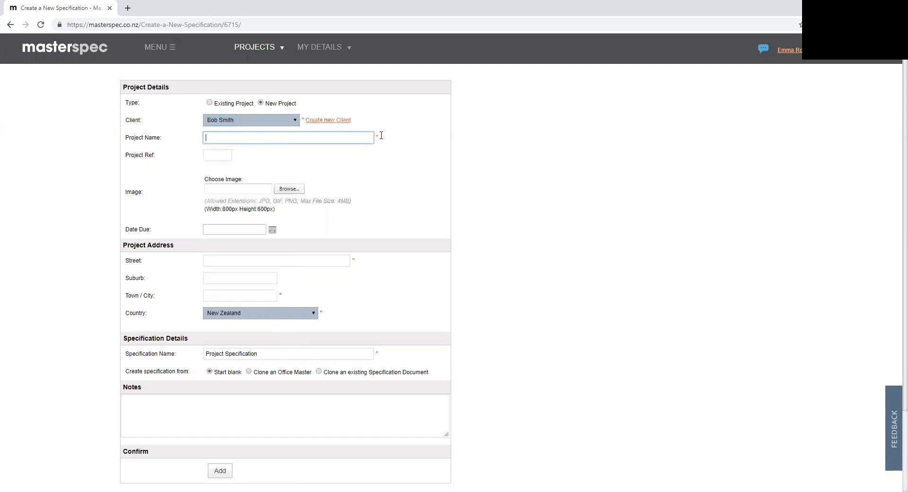
type("House Number 1")
left_click(218, 155)
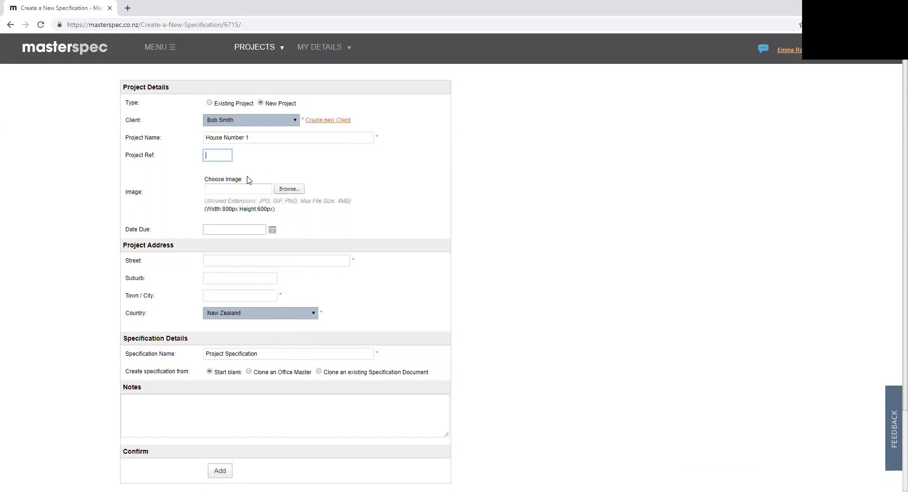
Step: Attach the Harbour_Building picture as the project image and set the due date to 18/04/2019
left_click(290, 188)
left_click(317, 87)
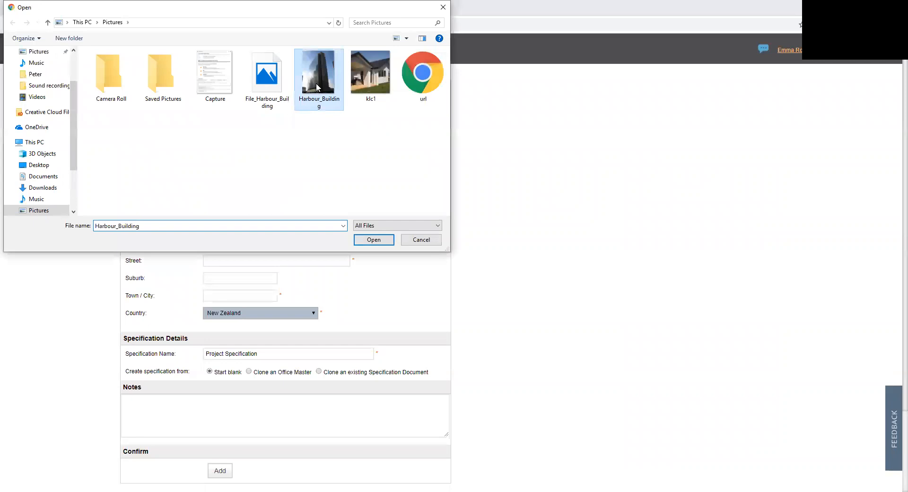
double_click(317, 88)
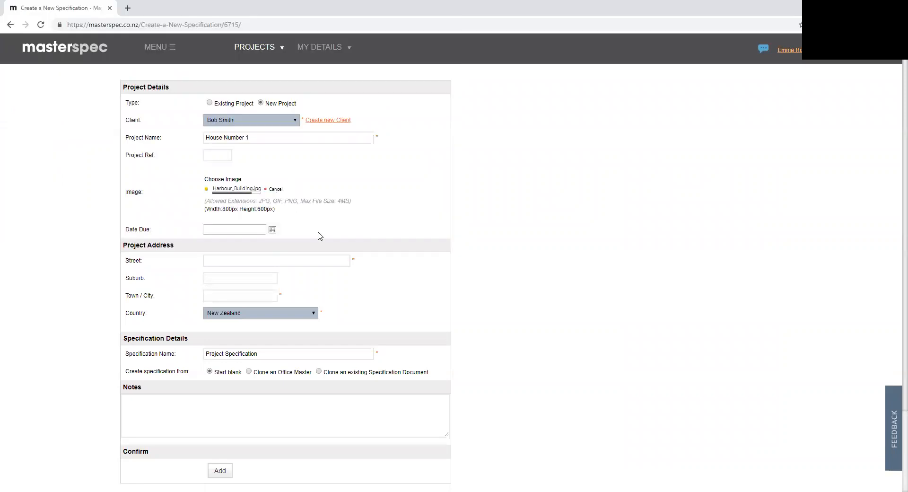
left_click(272, 230)
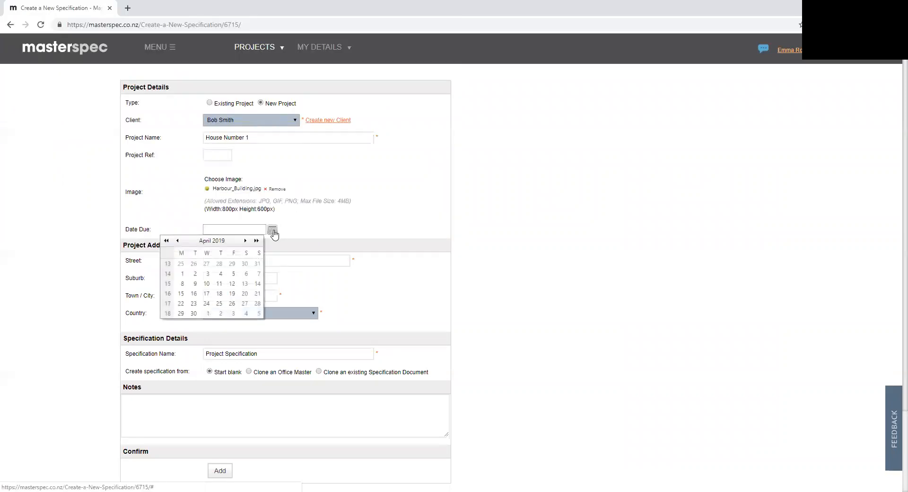
left_click(218, 293)
Step: Fill in the project's street address, suburb and city, with New Zealand as the country
left_click(236, 260)
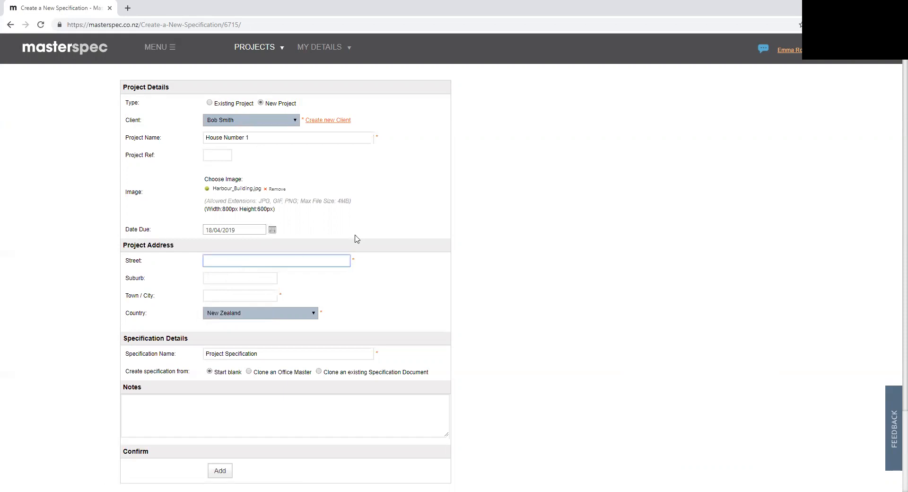
left_click(230, 279)
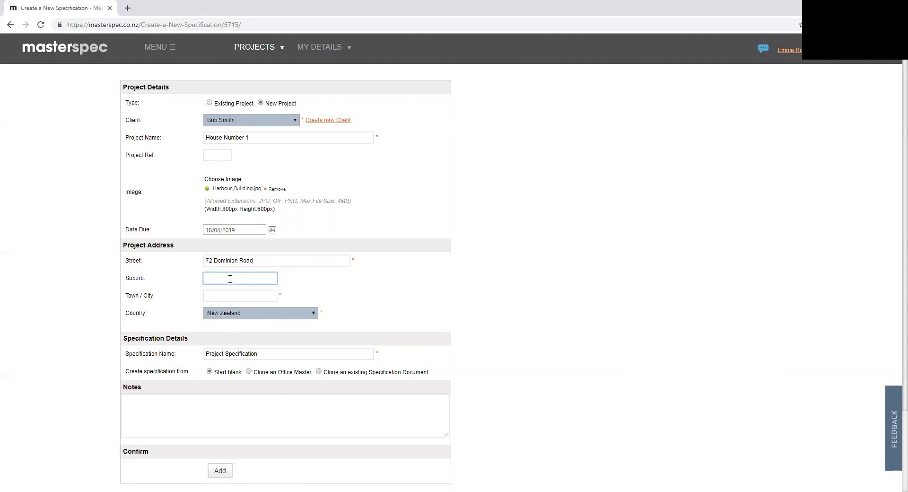
type("Mount Eden")
left_click(236, 295)
type("Auckland")
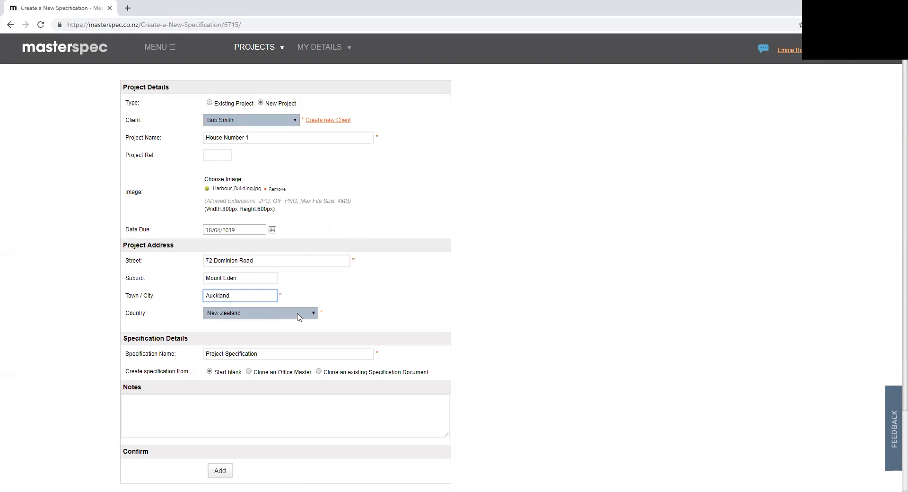
left_click(299, 313)
left_click(289, 313)
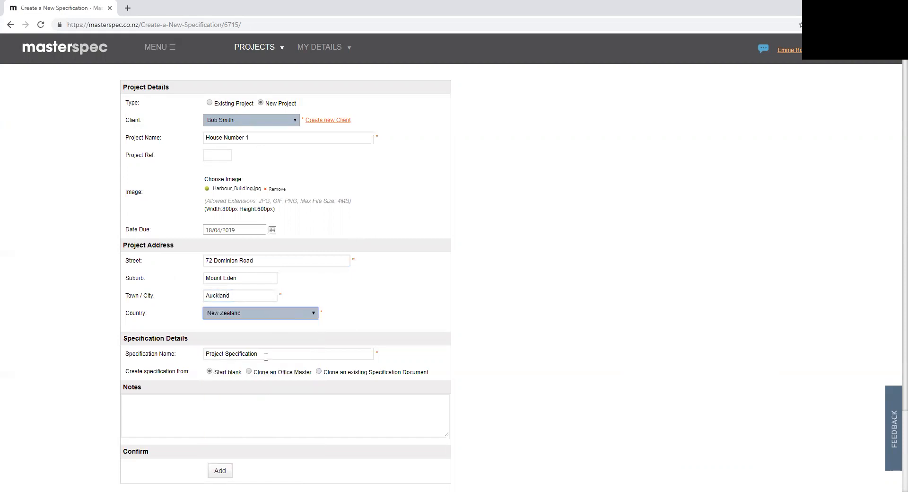
Step: Name the specification .001 Version, leave it starting blank, and add it to the project
left_click_drag(127, 355, 177, 356)
left_click(176, 359)
left_click_drag(320, 354, 201, 352)
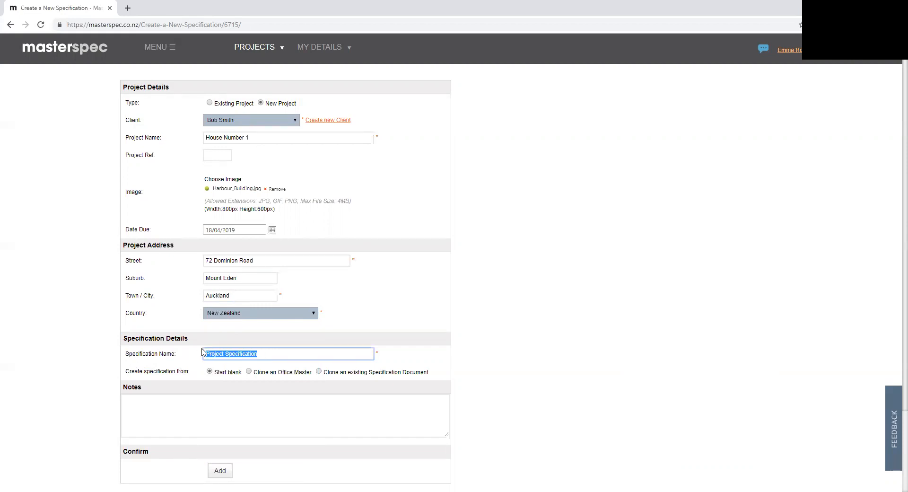
type("-001")
type(" Version")
left_click_drag(128, 370, 192, 373)
left_click(224, 378)
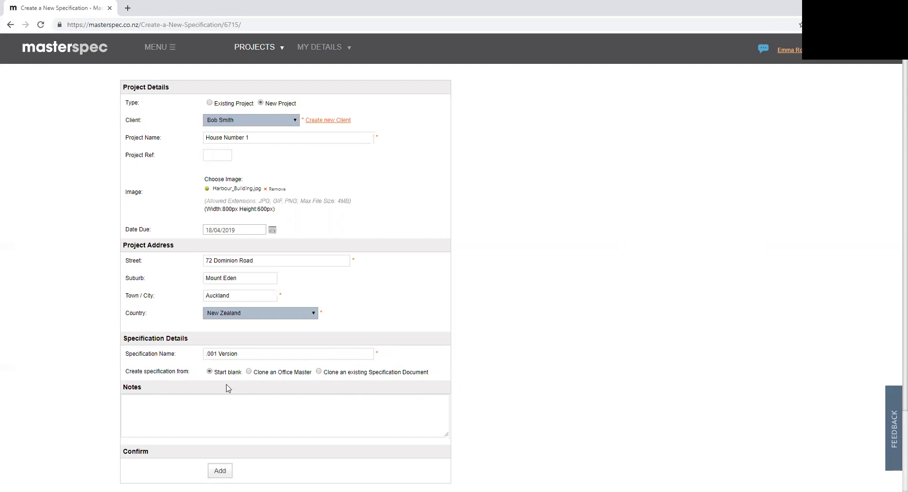
left_click(218, 471)
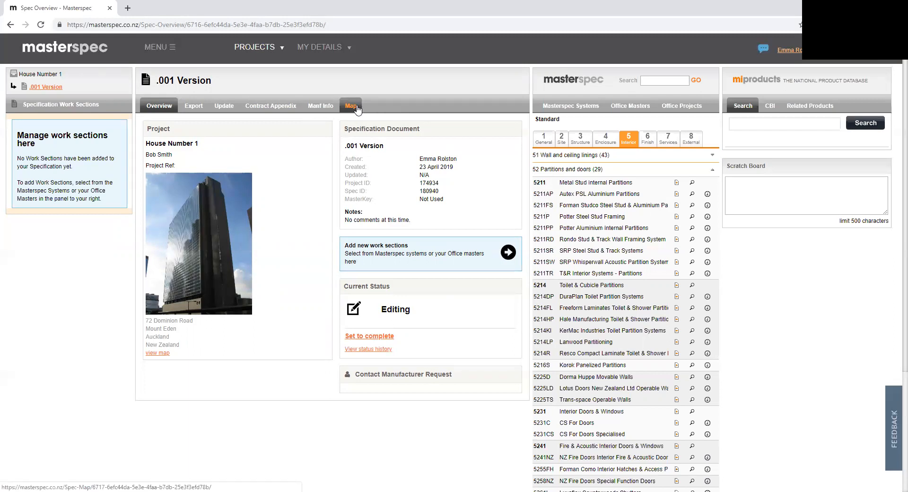
Step: Open the Masterspec Standard library and expand General requirements and The specification in the General category
left_click(573, 105)
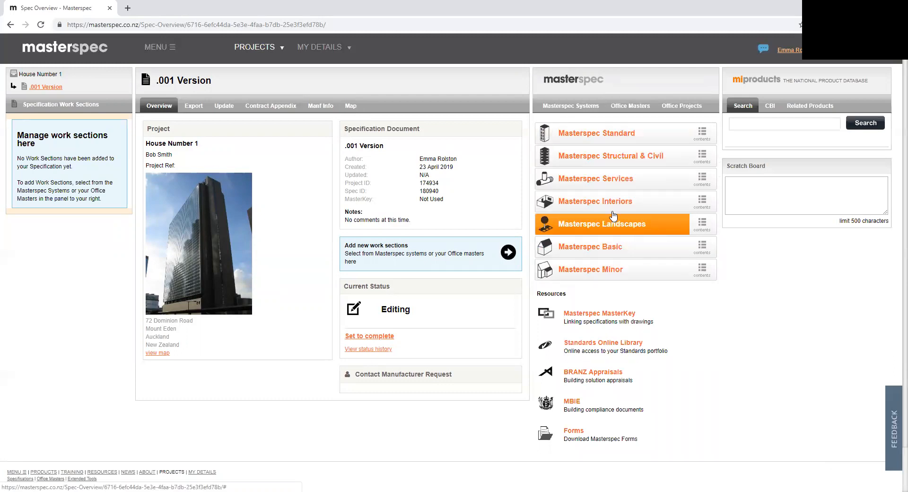
left_click(569, 133)
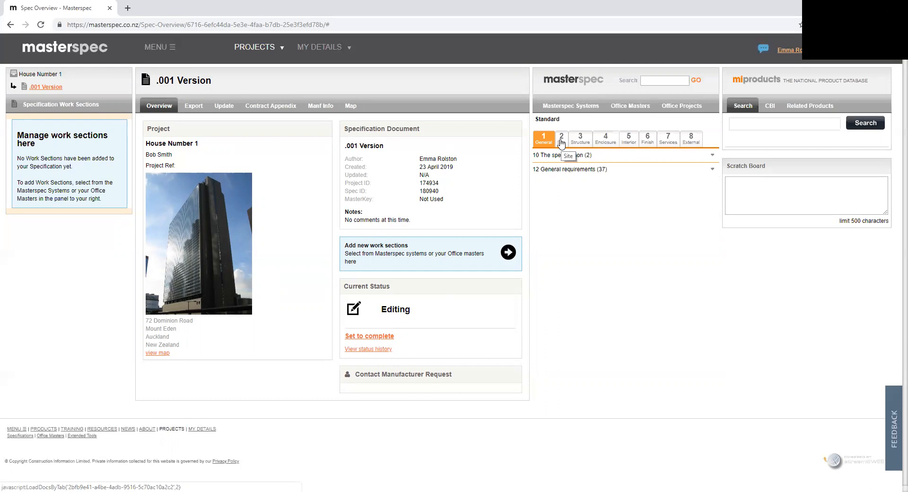
left_click(609, 170)
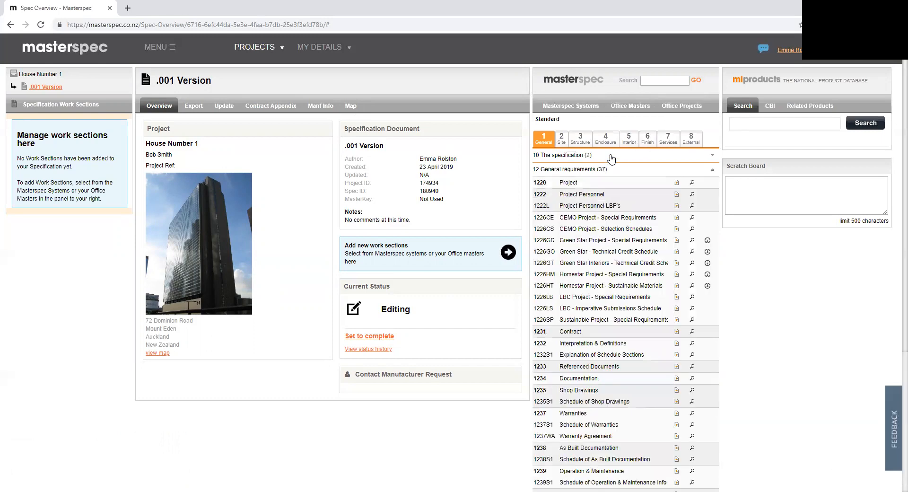
left_click(611, 158)
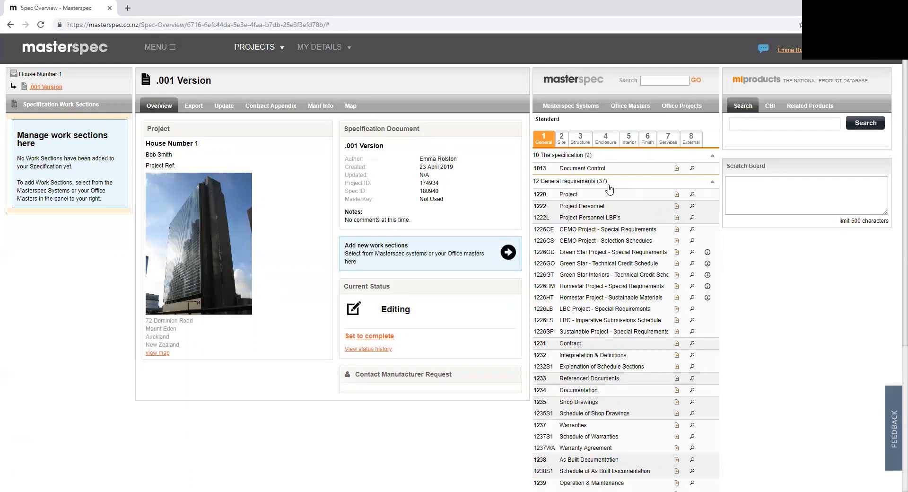
Step: Expand Retaining walls in the External category and preview work section 8112 Segmental Concrete Block Retaining Walls
left_click(685, 145)
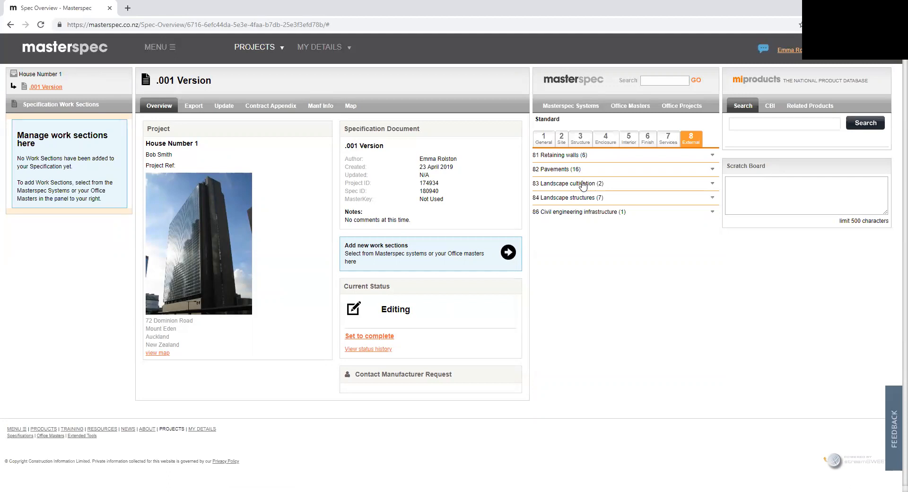
left_click(659, 81)
left_click(611, 155)
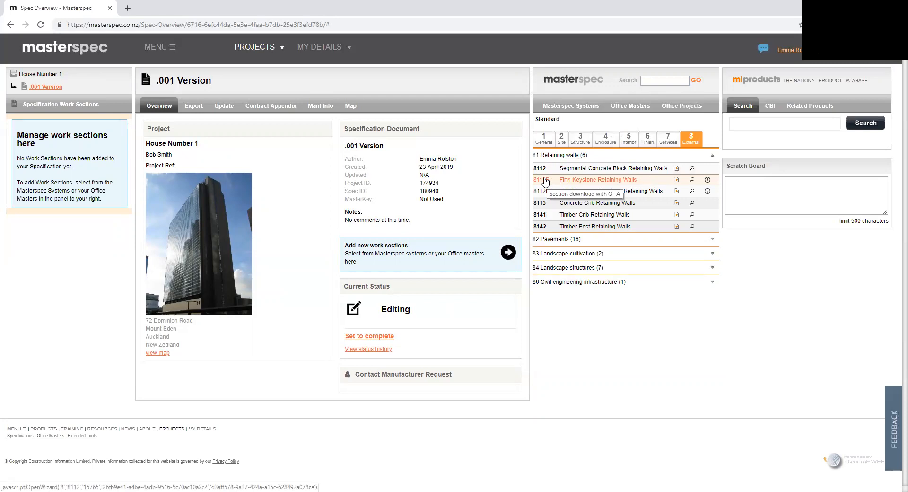
left_click(692, 170)
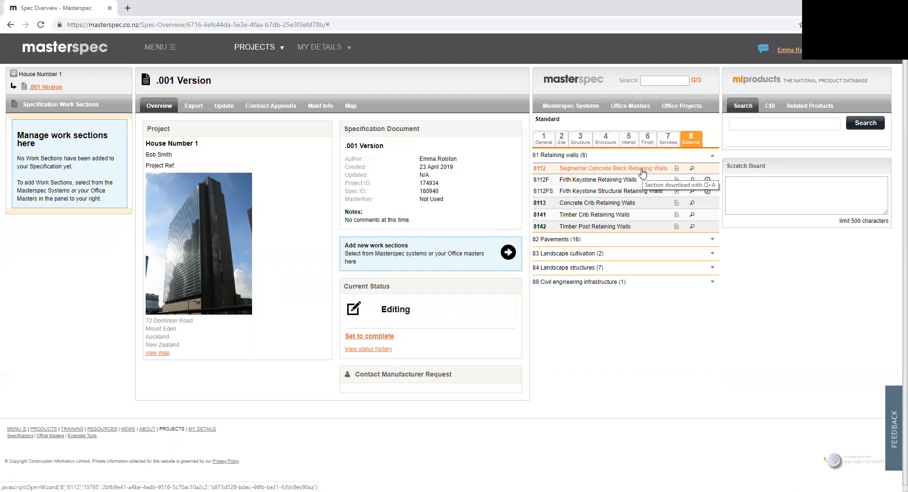
Step: Add work section 8112 to the document, answering its questions with Non-specific design - low wall, Unpinned and No - cap unit not required
left_click(579, 170)
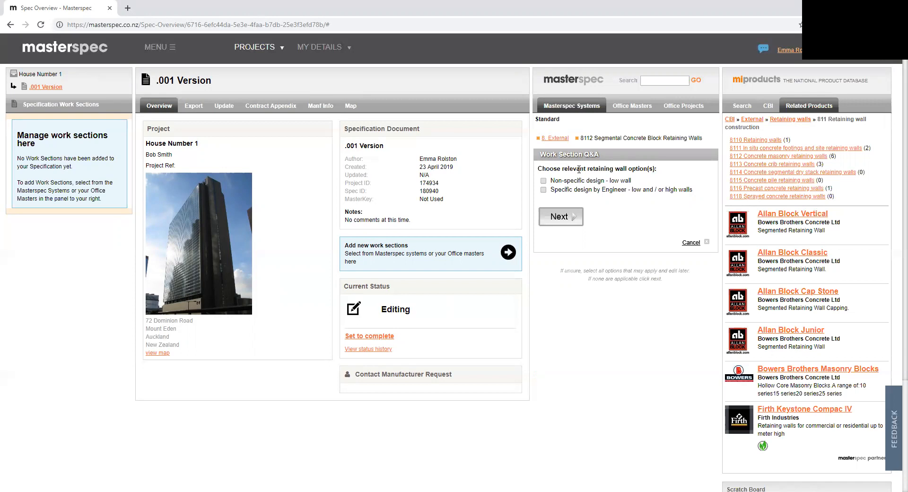
left_click(543, 180)
left_click(560, 217)
left_click(542, 180)
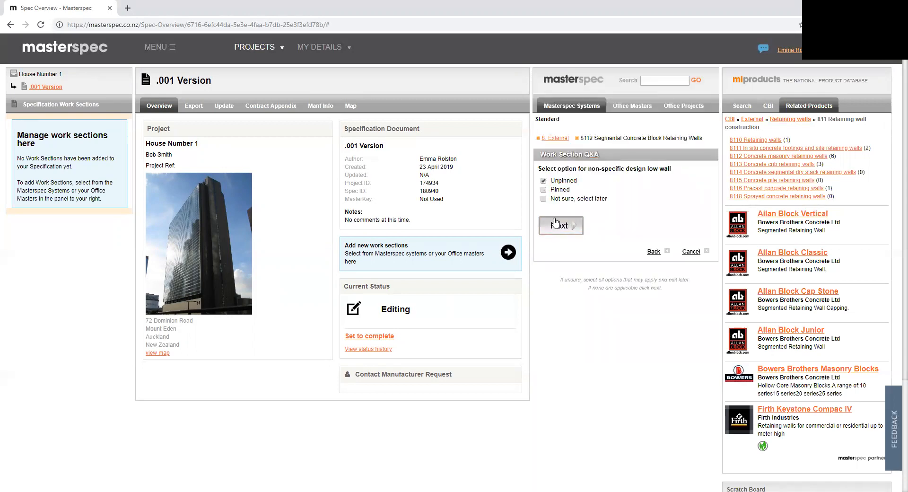
left_click(558, 226)
left_click(543, 197)
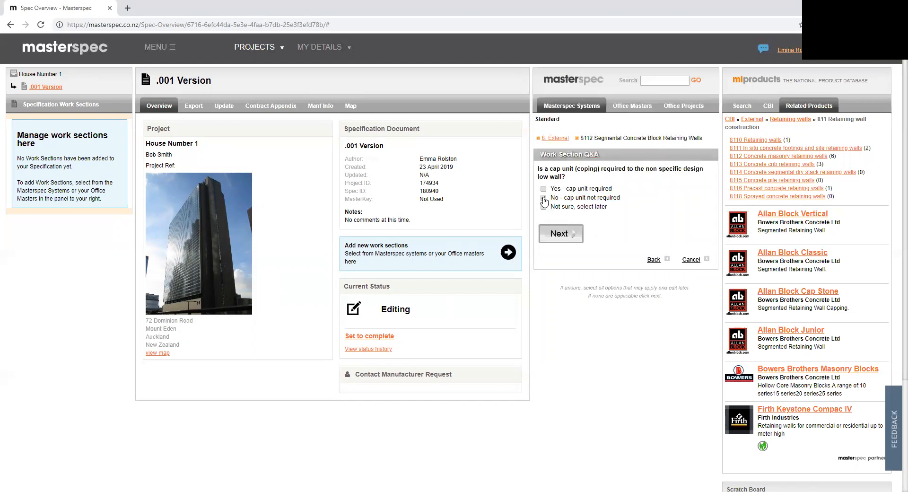
left_click(561, 238)
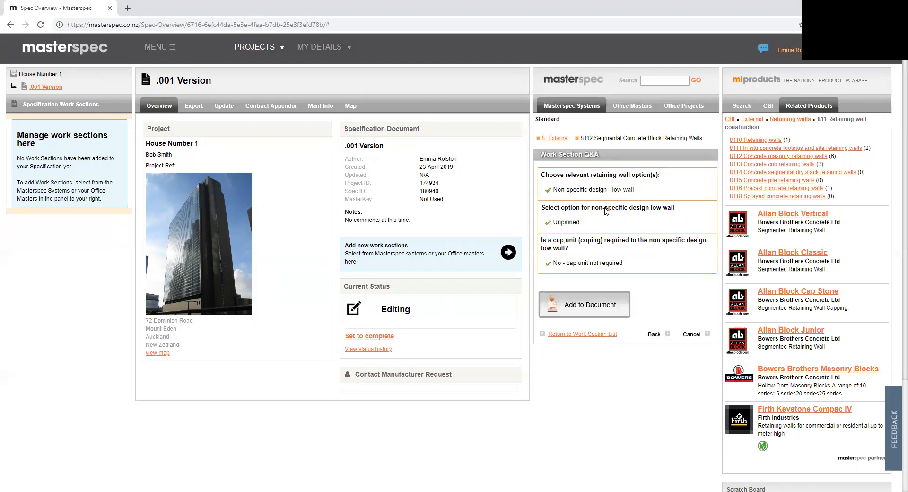
left_click(578, 310)
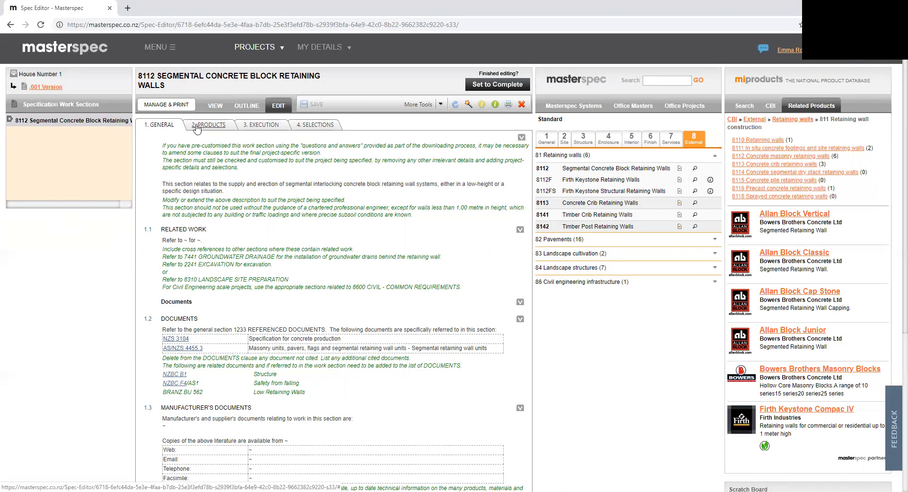
Step: In the work section's Selections, replace the Location placeholder of clause 4.1 with Straight Face from the face profile guidance
left_click(312, 125)
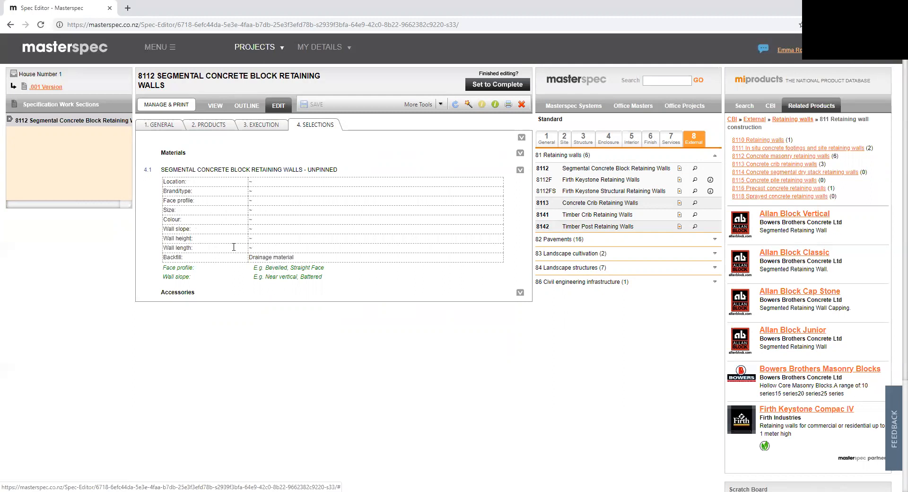
left_click_drag(325, 267, 267, 266)
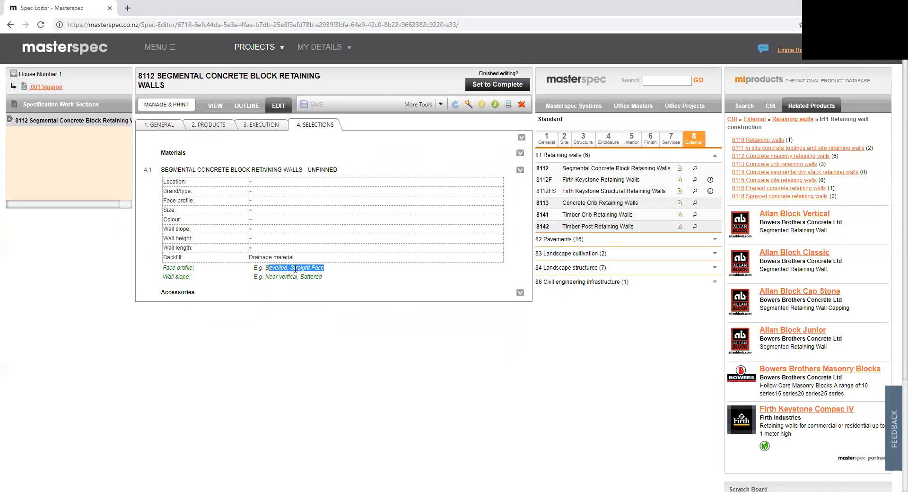
left_click(330, 273)
left_click_drag(324, 268, 252, 182)
left_click(252, 182)
key("BackSpace")
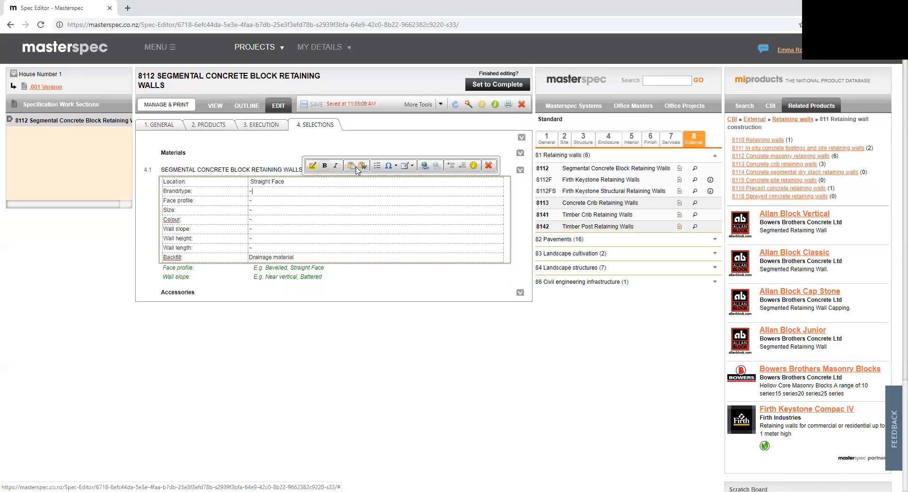
Step: Add the note "Will come back to this clause..." beneath the clause 4.1 table and save the work section
left_click(472, 164)
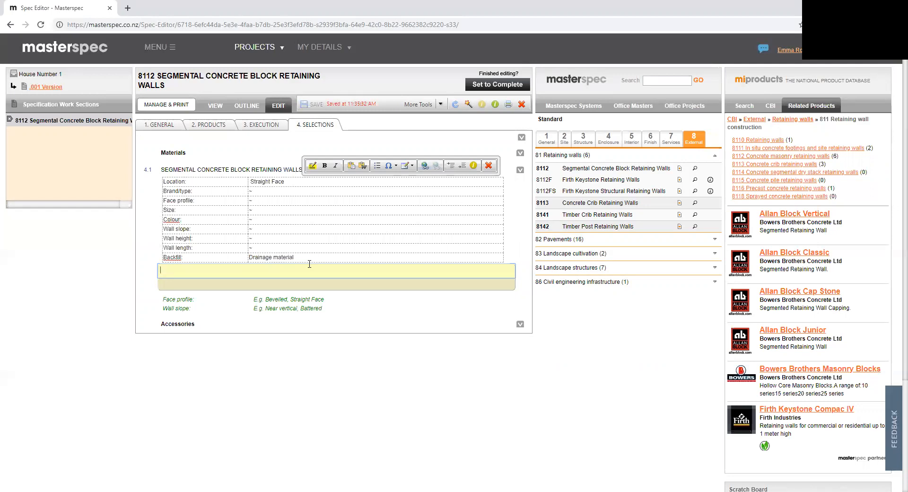
type("Will come back to thsi is clause...")
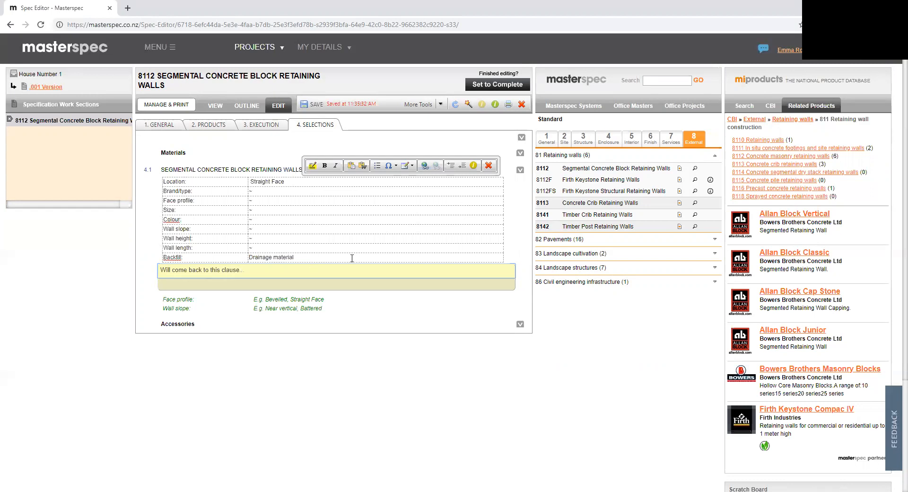
left_click(311, 107)
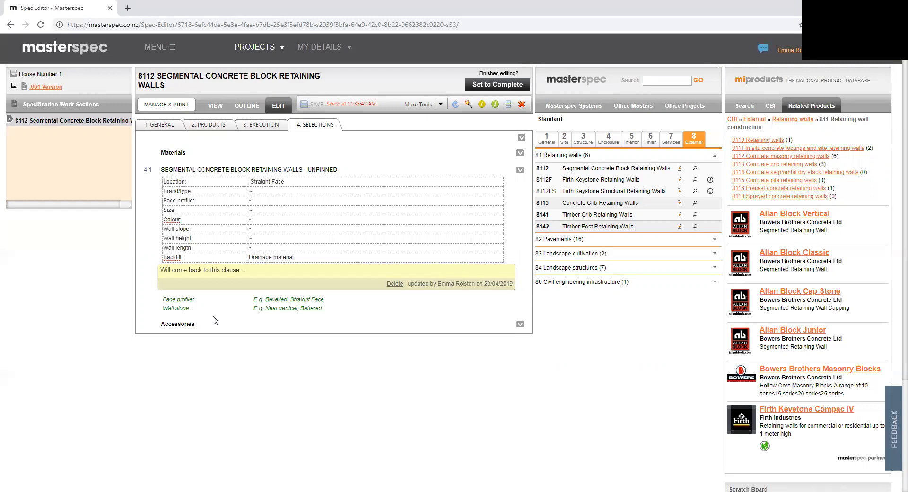
Step: Set work section 8112 to complete, accepting that some clauses still contain tildes
left_click(492, 86)
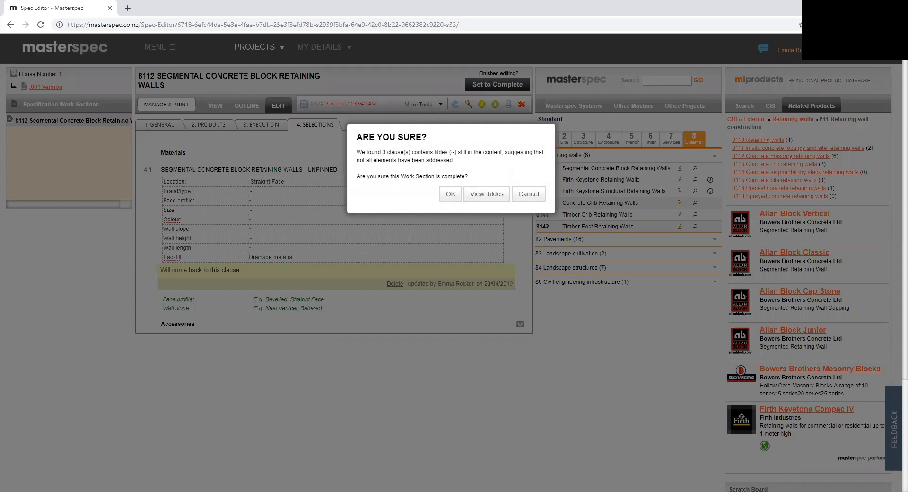
left_click_drag(361, 152, 473, 160)
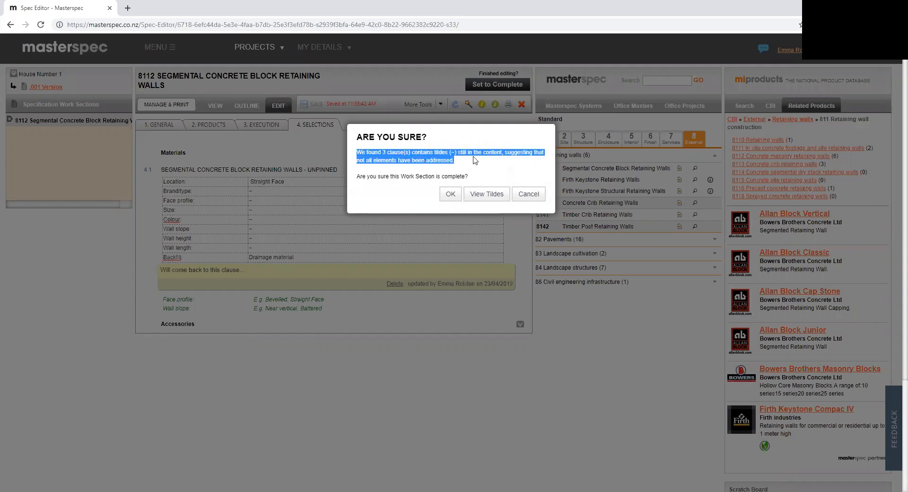
left_click(478, 165)
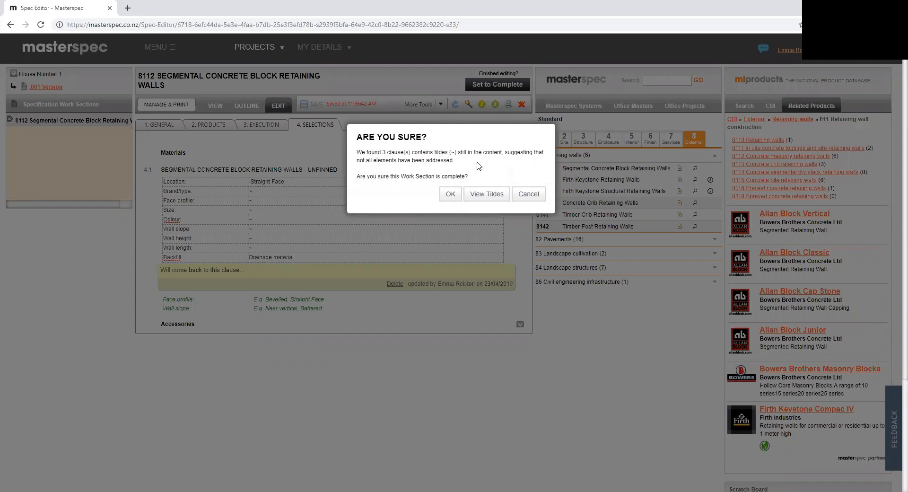
left_click(452, 196)
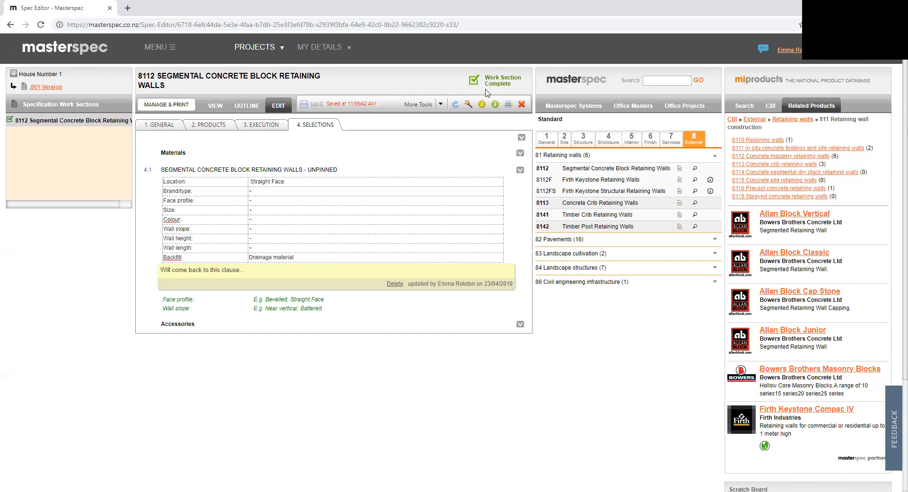
Step: Set the .001 Version specification document to complete from its overview, leaving the summary of changes blank
left_click(170, 105)
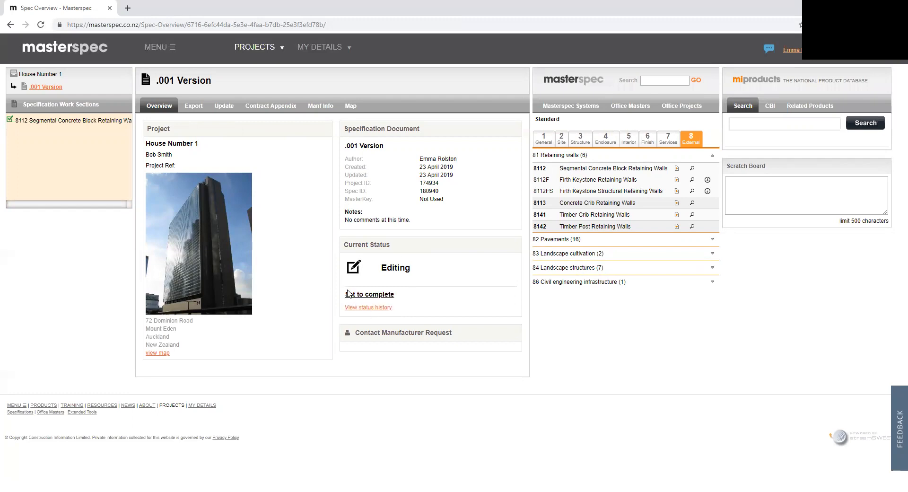
left_click(371, 294)
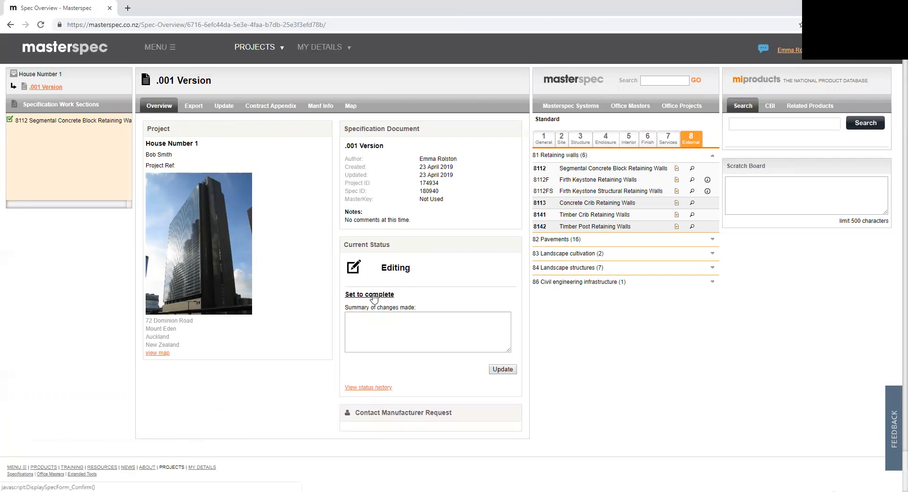
left_click(503, 369)
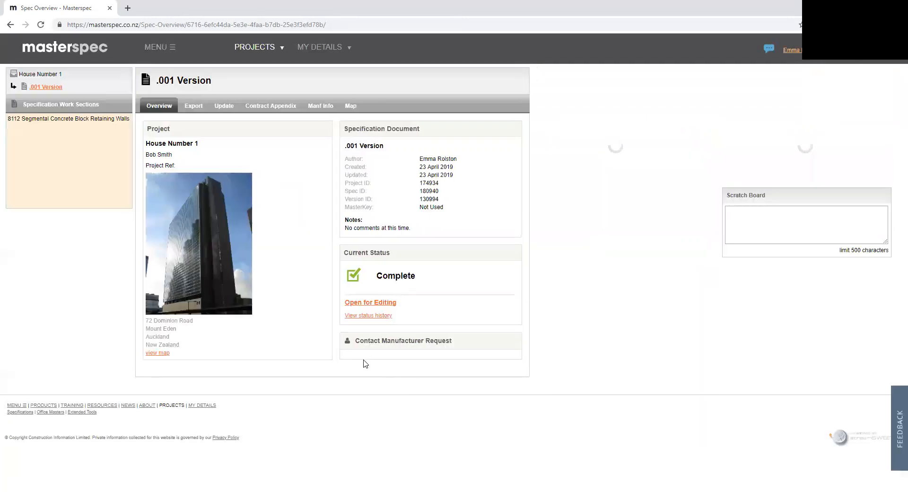
Step: Export the .001 Version specification in PDF format with the content set to Specification Document Only
left_click(194, 107)
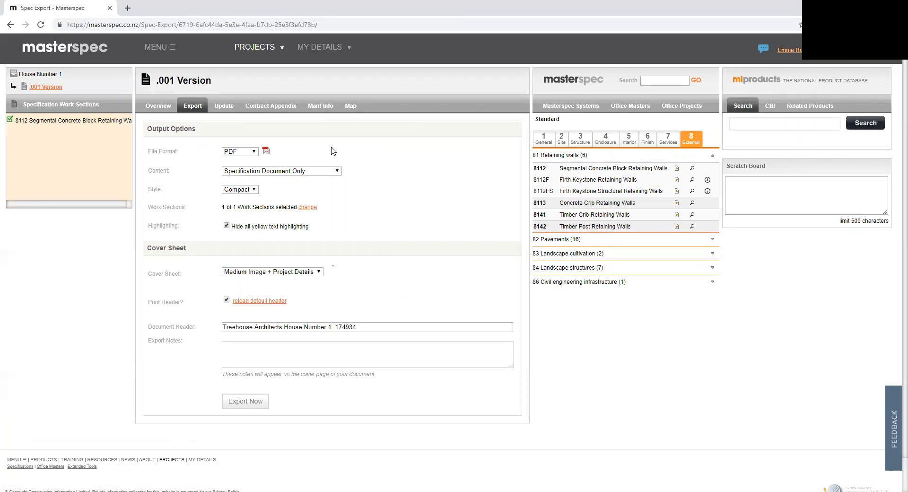
left_click(254, 152)
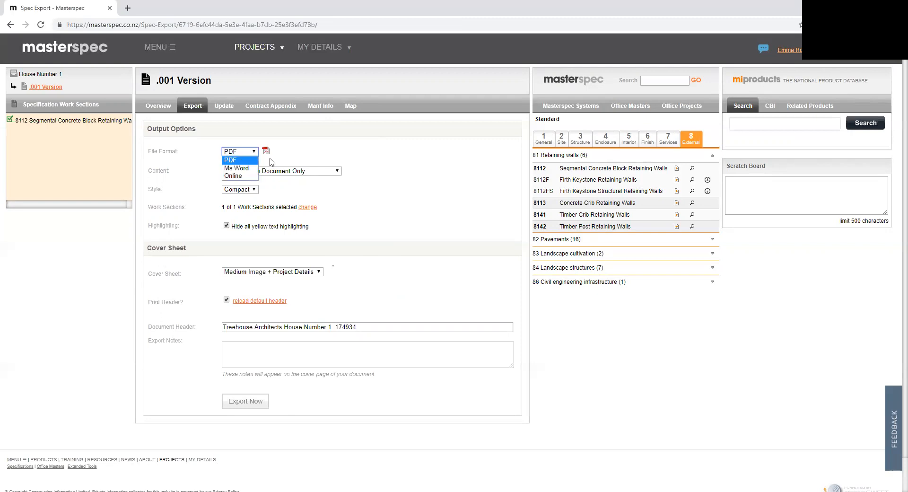
left_click(253, 151)
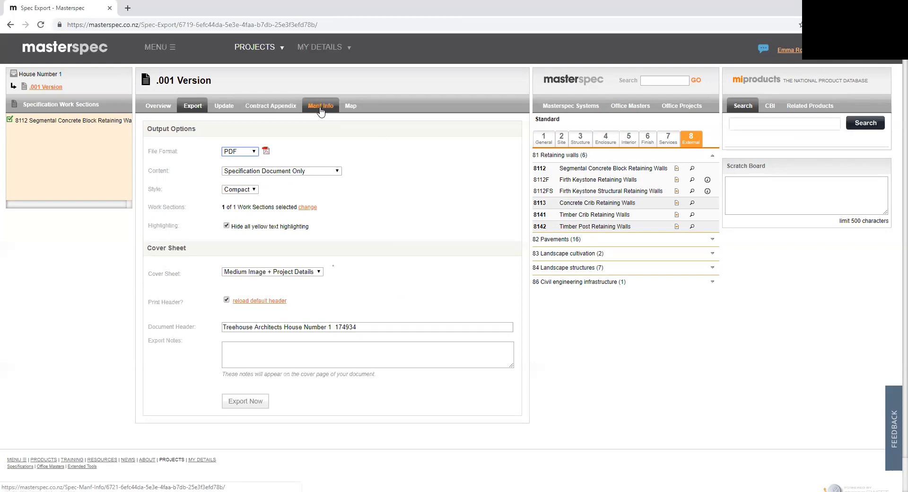
left_click(326, 171)
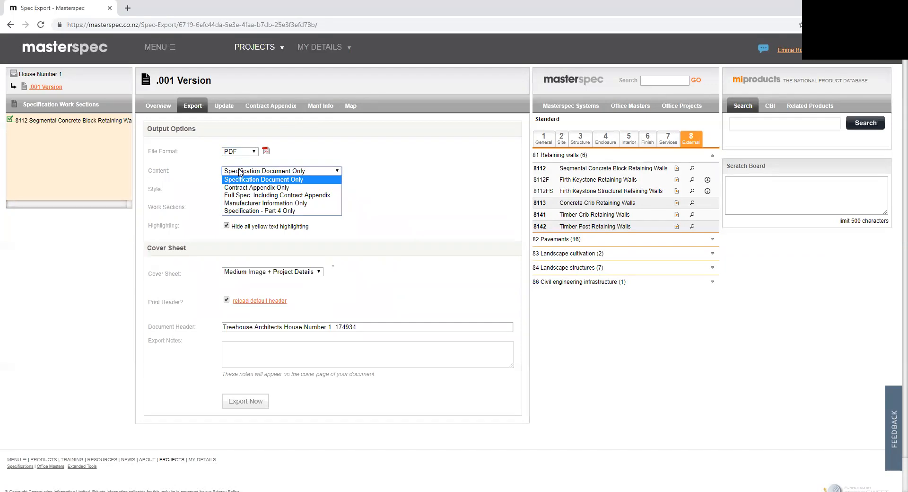
left_click(248, 180)
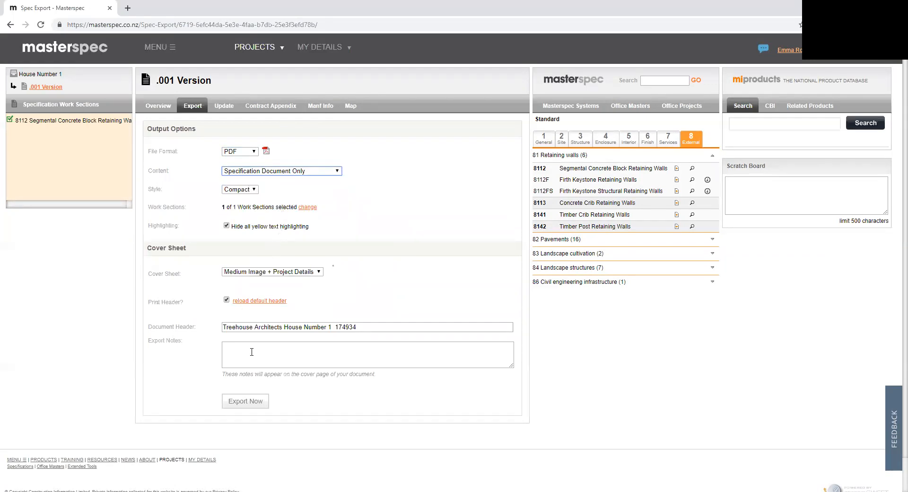
left_click(253, 401)
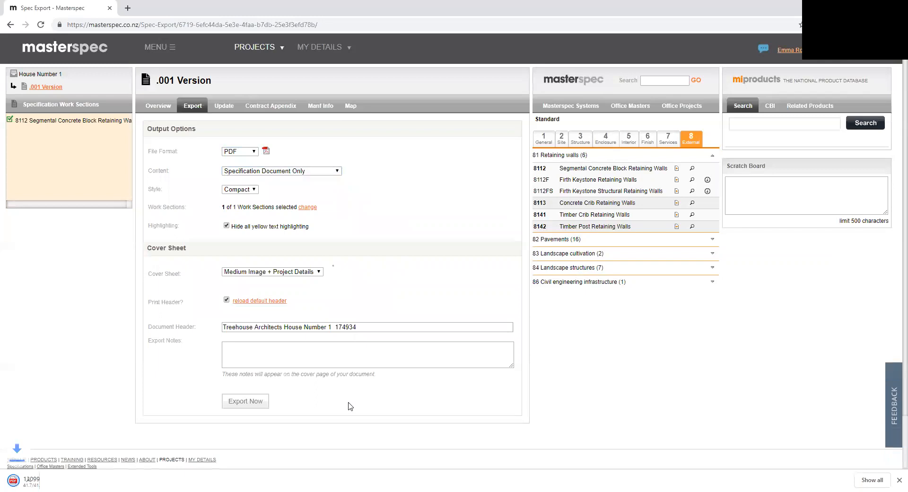
Step: Open the exported PDF, review its cover page, table of contents and work section 8112, and return to the Masterspec export page
left_click(80, 478)
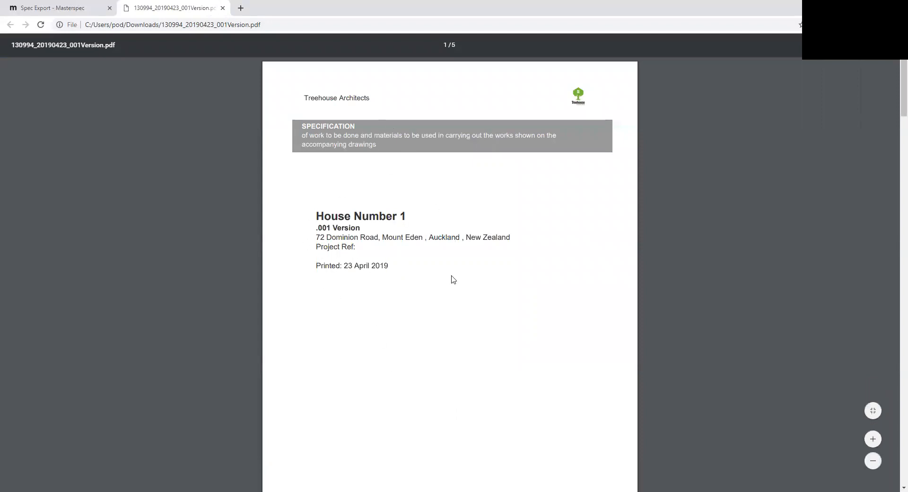
scroll(344, 314, "down", 5)
scroll(363, 315, "down", 6)
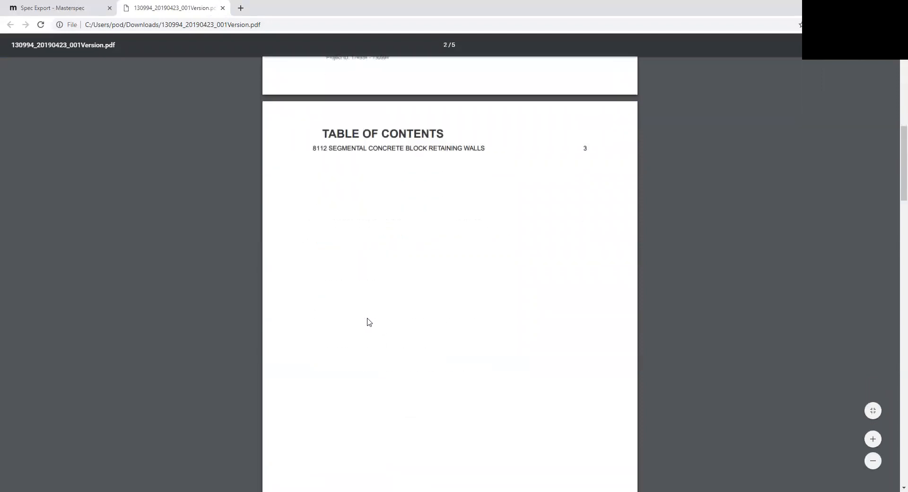
scroll(439, 254, "down", 7)
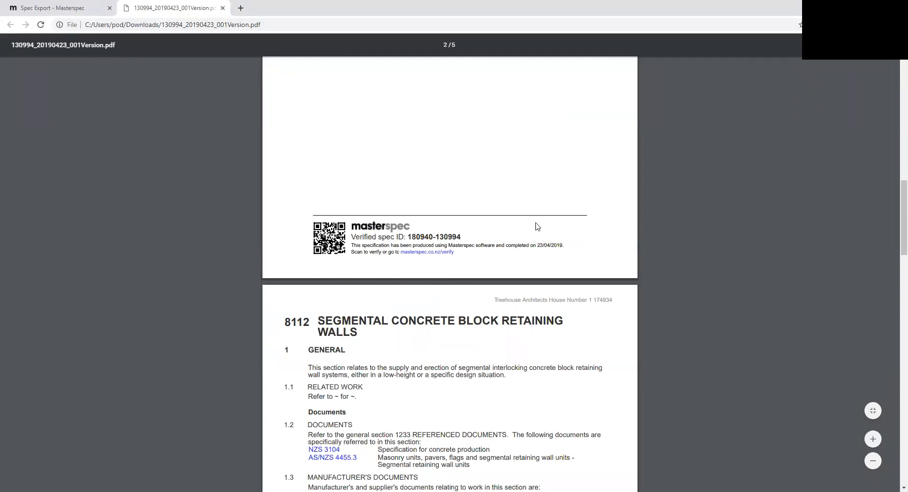
scroll(507, 284, "down", 7)
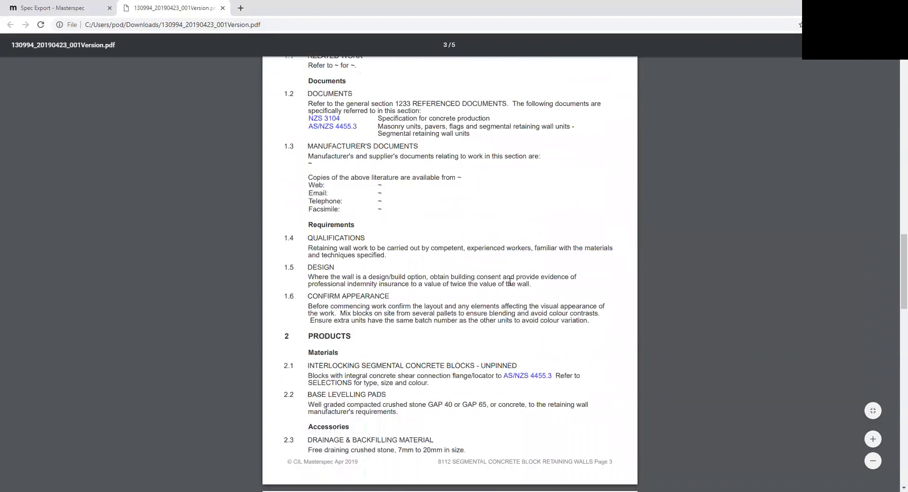
scroll(509, 282, "up", 20)
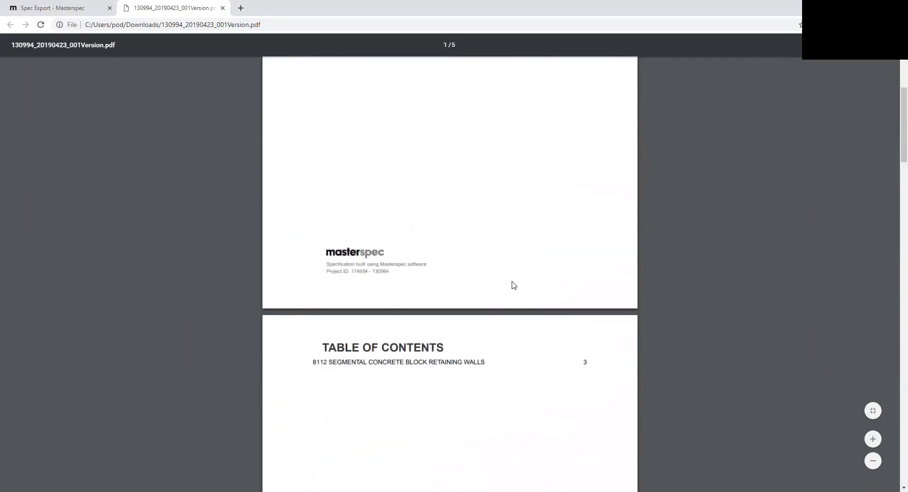
scroll(514, 285, "up", 4)
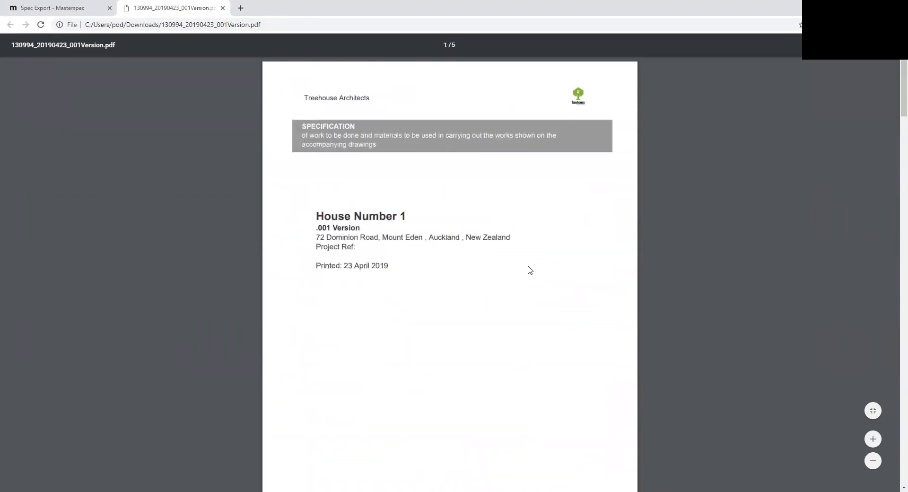
left_click(40, 5)
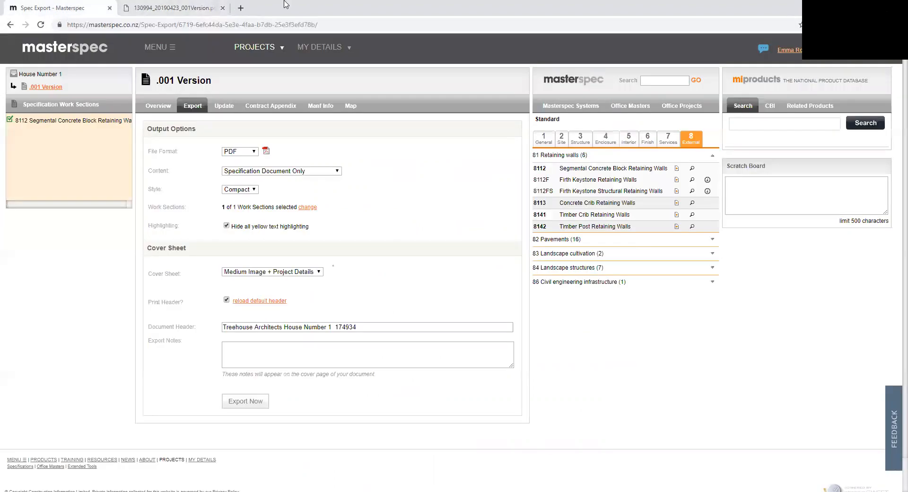